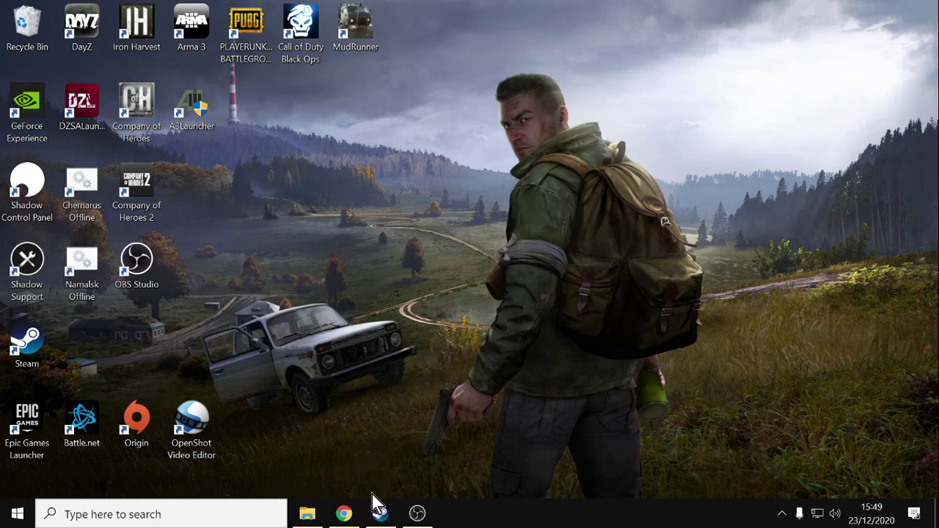
Step: Scroll through the GeForce Experience page in the browser, then minimize the browser
{"action": "left_click", "coordinate": [351, 517]}
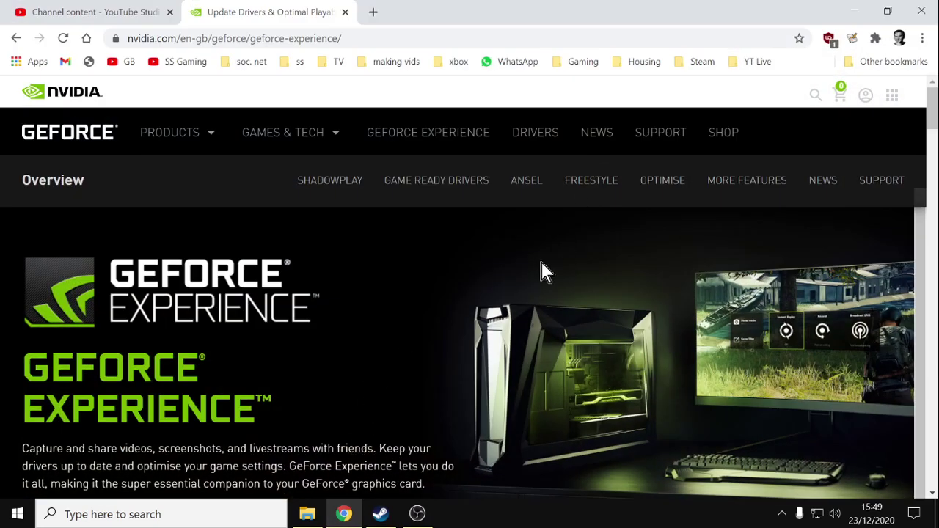
{"action": "scroll", "coordinate": [541, 262], "scroll_direction": "down", "scroll_amount": 1}
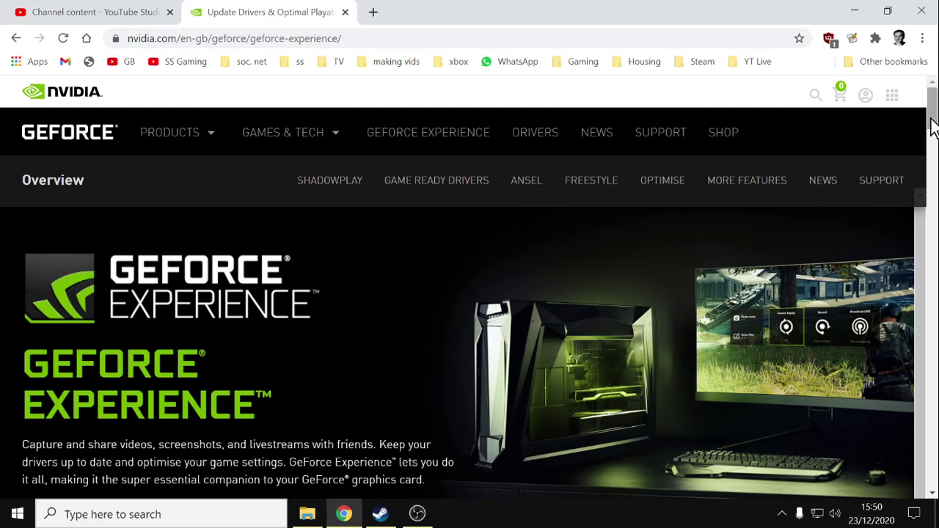
{"action": "scroll", "coordinate": [343, 367], "scroll_direction": "down", "scroll_amount": 5}
{"action": "scroll", "coordinate": [343, 367], "scroll_direction": "up", "scroll_amount": 5}
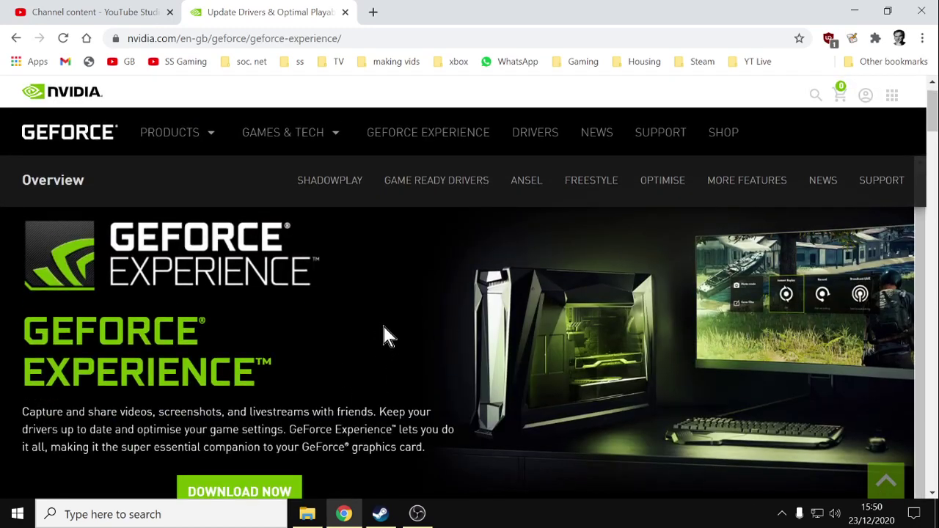
{"action": "left_click", "coordinate": [854, 11]}
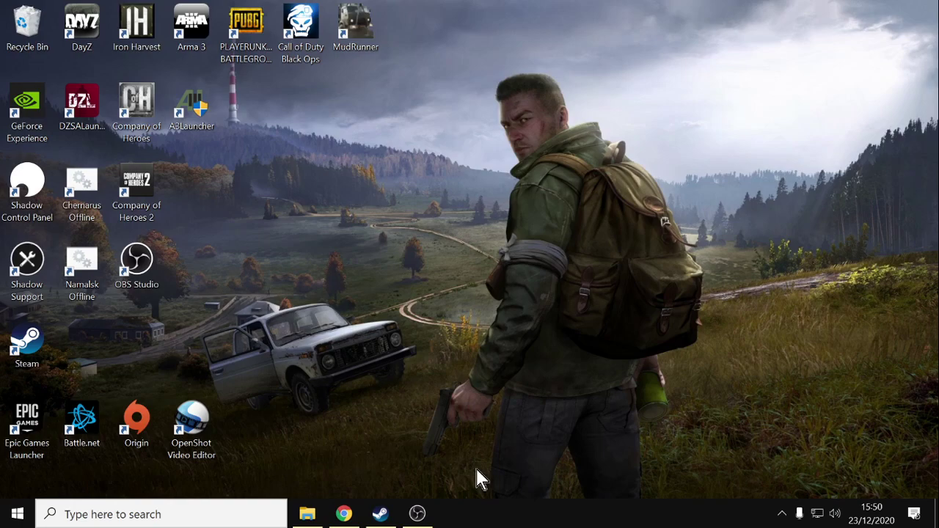
Step: Set video capture to In-game resolution, after trying 1080p HD, and High quality
{"action": "key", "text": "alt+z"}
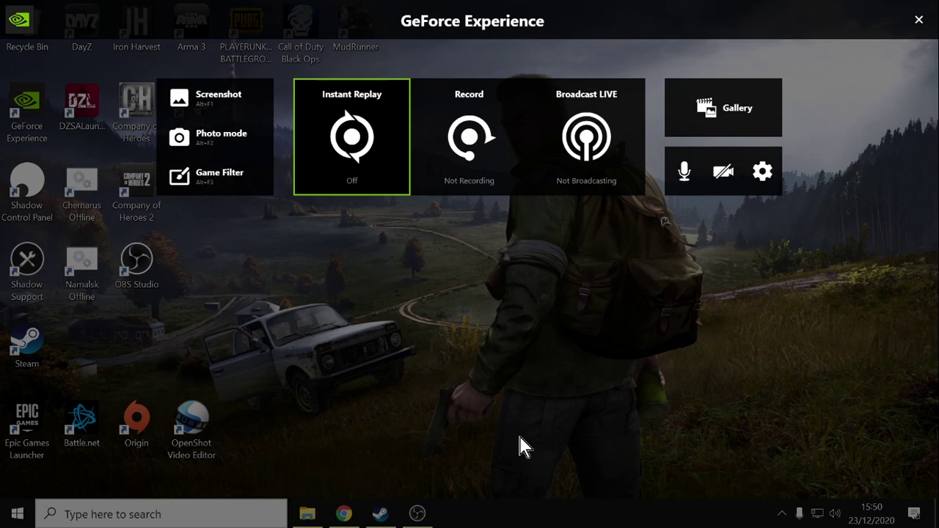
{"action": "left_click", "coordinate": [478, 157]}
{"action": "left_click", "coordinate": [452, 232]}
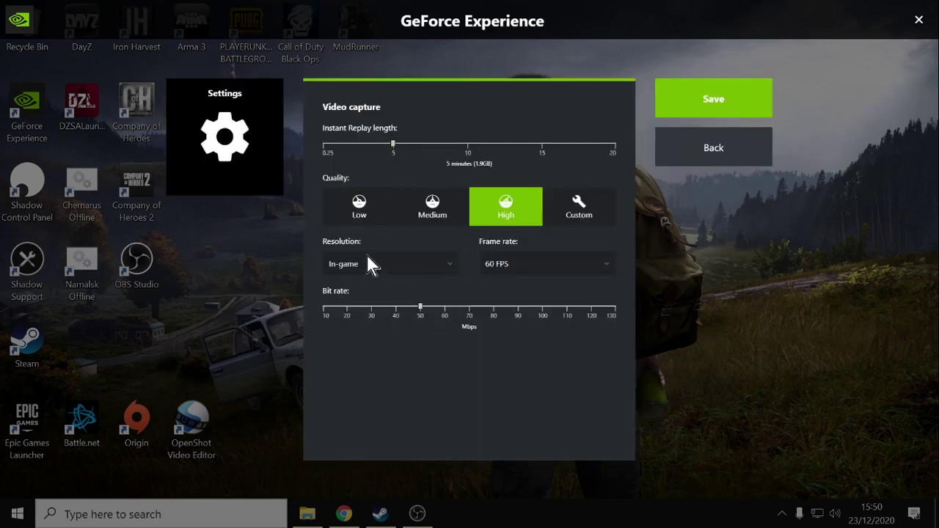
{"action": "left_click", "coordinate": [431, 271]}
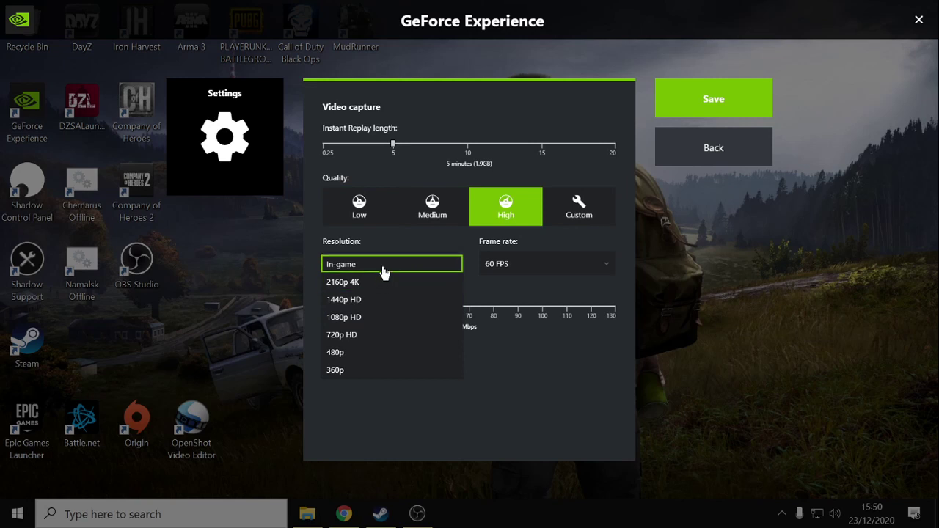
{"action": "left_click", "coordinate": [372, 320]}
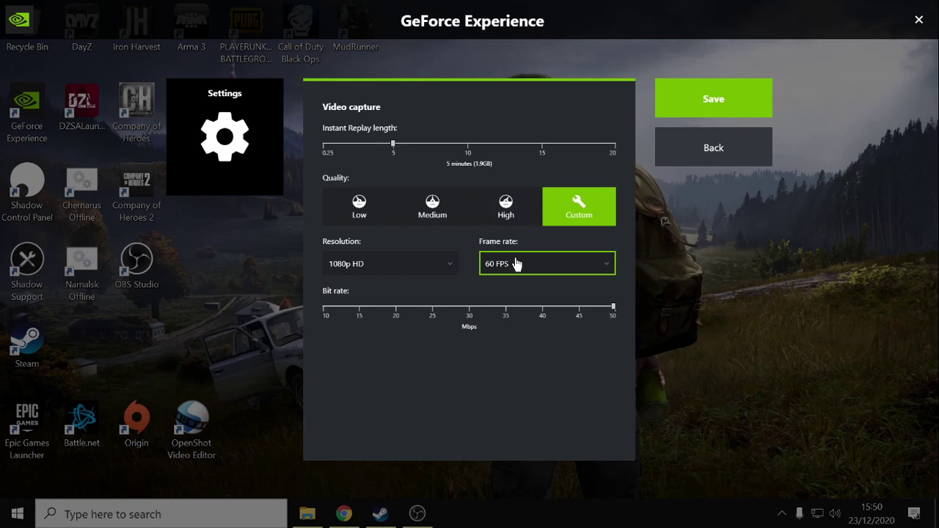
{"action": "left_click", "coordinate": [393, 264]}
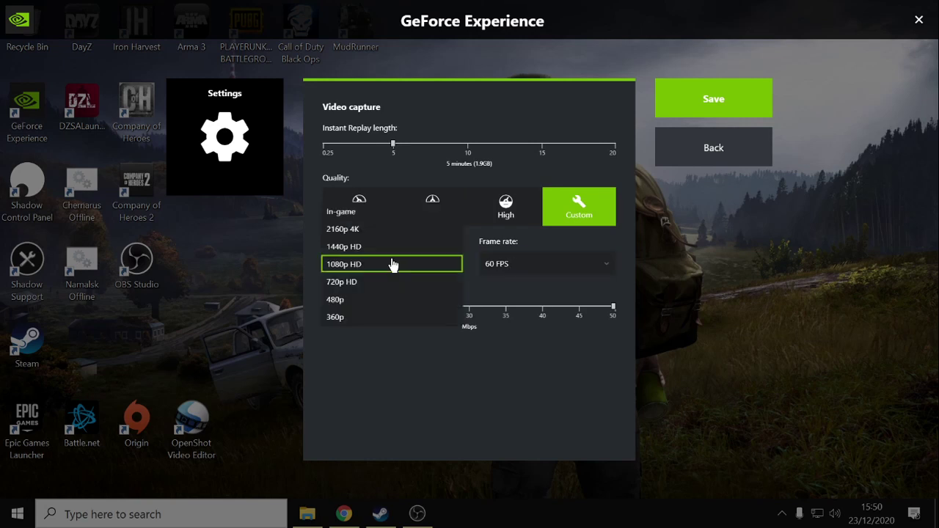
{"action": "left_click", "coordinate": [376, 213]}
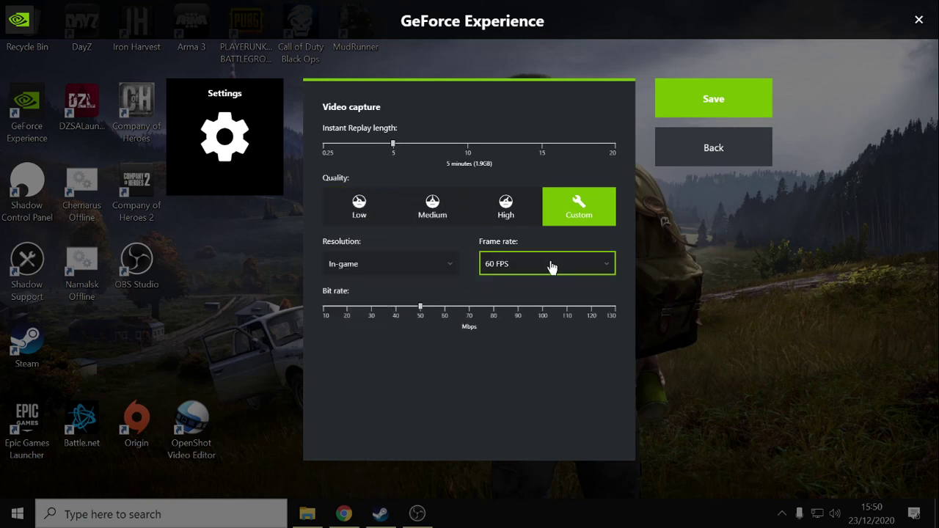
{"action": "left_click", "coordinate": [506, 209]}
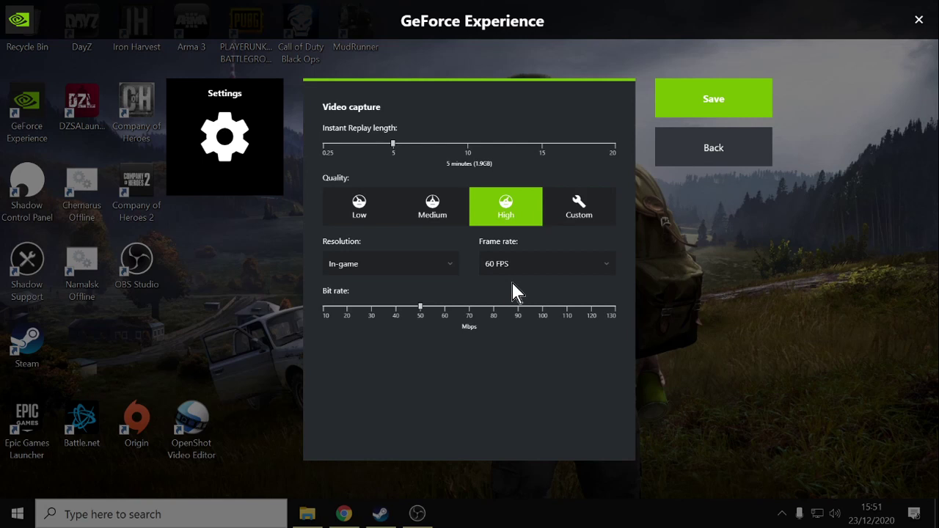
Step: Save the video capture settings, then open and close the Record options
{"action": "left_click", "coordinate": [714, 99]}
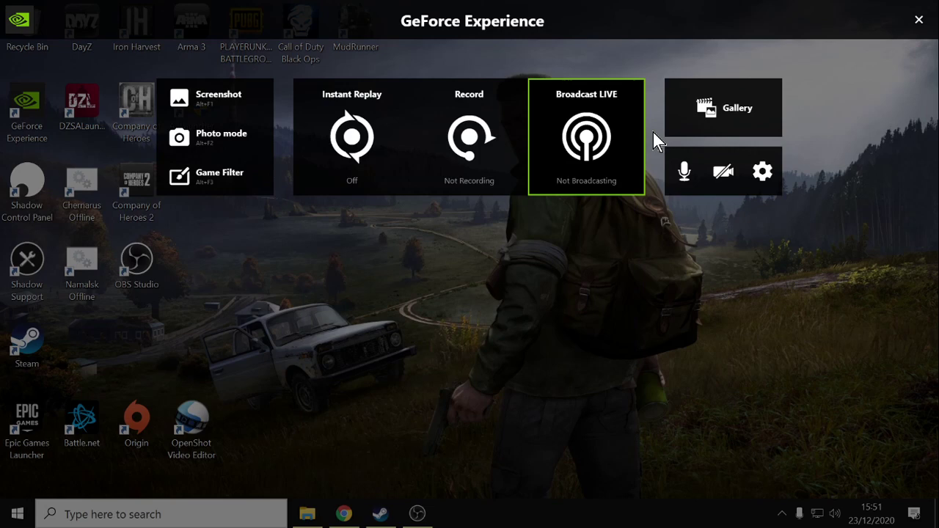
{"action": "left_click", "coordinate": [456, 173]}
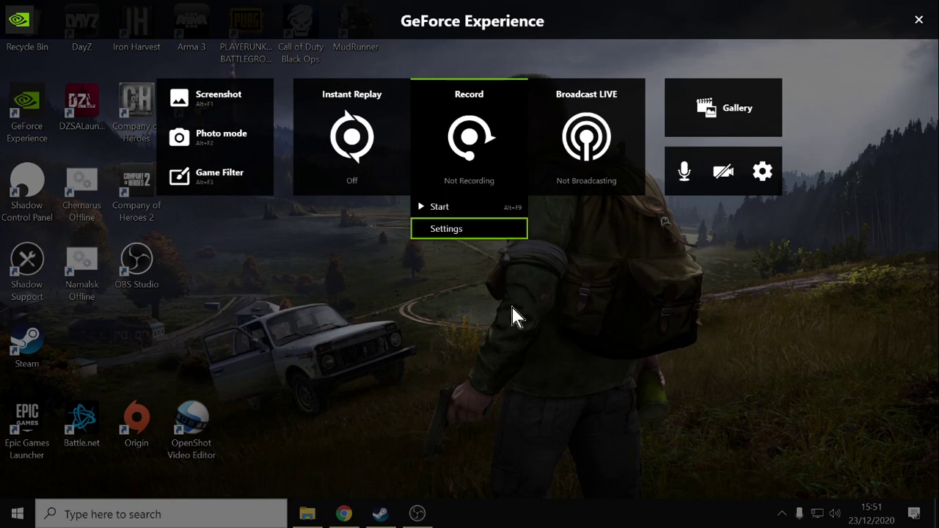
{"action": "key", "text": "Escape"}
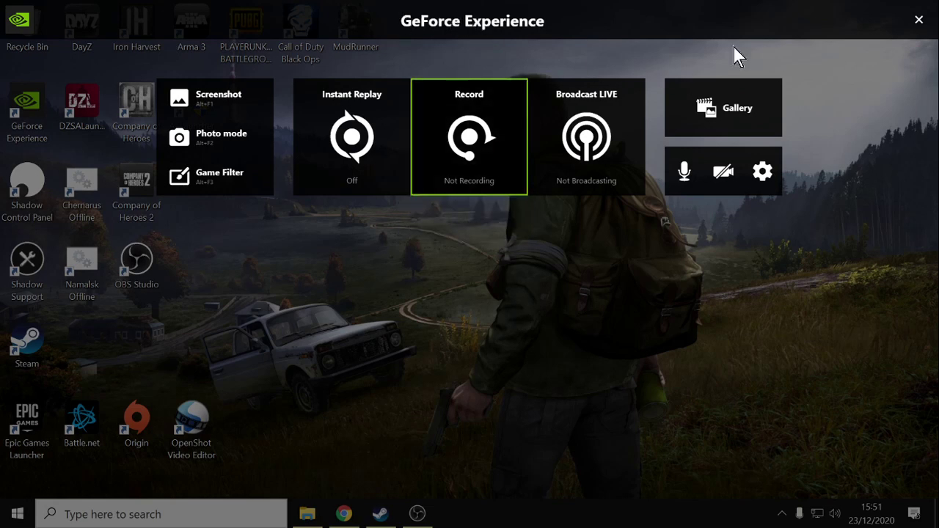
{"action": "left_click", "coordinate": [919, 20]}
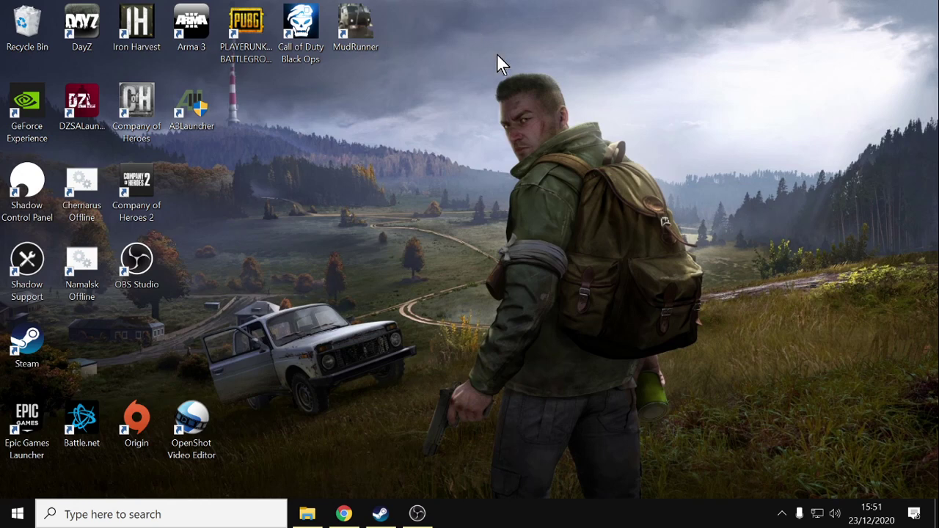
Step: In the overlay's audio settings, select Microphone (Realtek Audio USB) as the microphone source
{"action": "key", "text": "alt+z"}
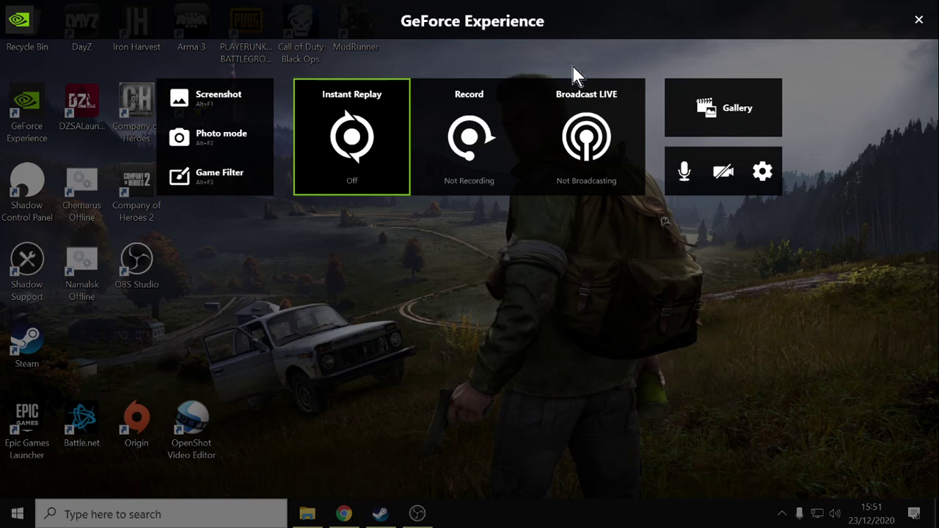
{"action": "left_click", "coordinate": [684, 171]}
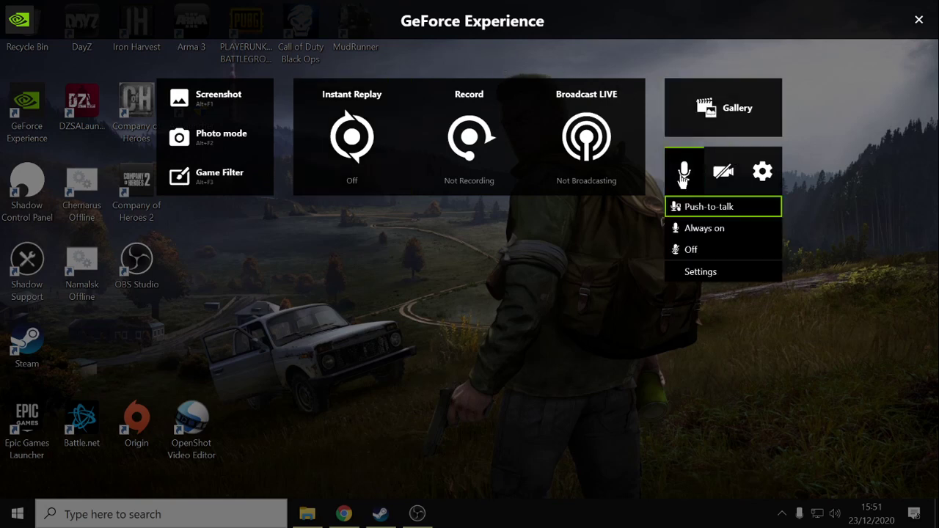
{"action": "left_click", "coordinate": [711, 273]}
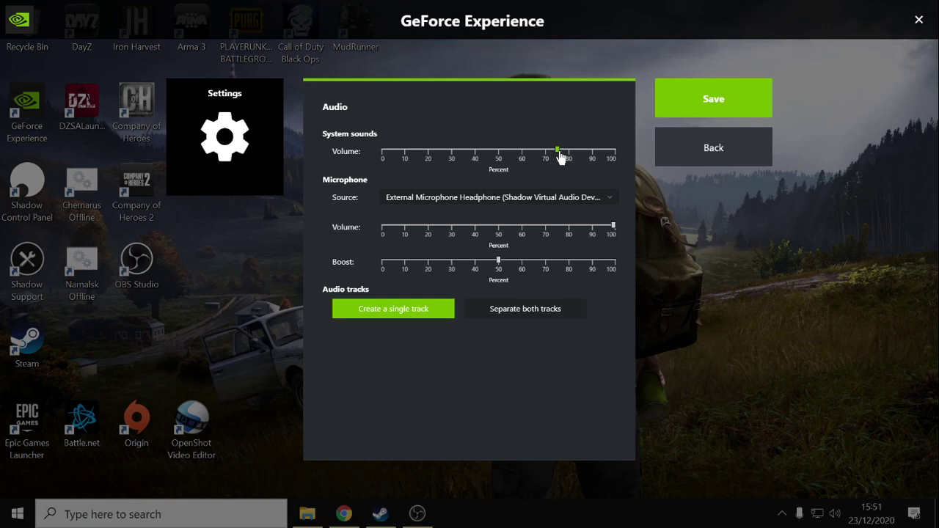
{"action": "left_click", "coordinate": [556, 200]}
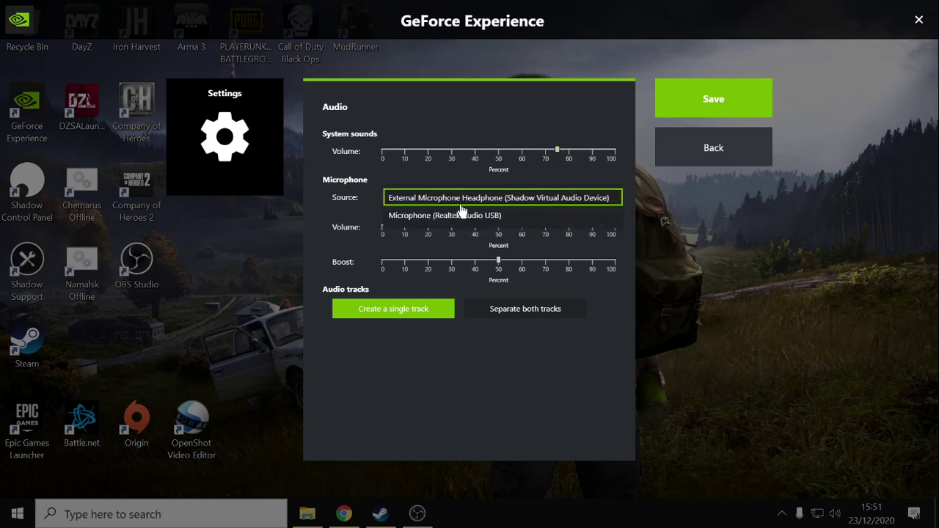
{"action": "left_click", "coordinate": [446, 215]}
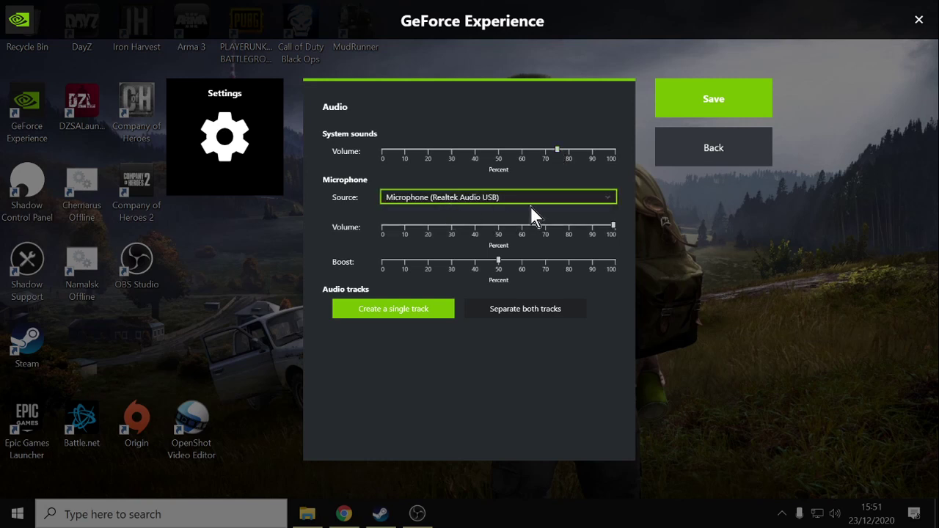
{"action": "left_click", "coordinate": [701, 235]}
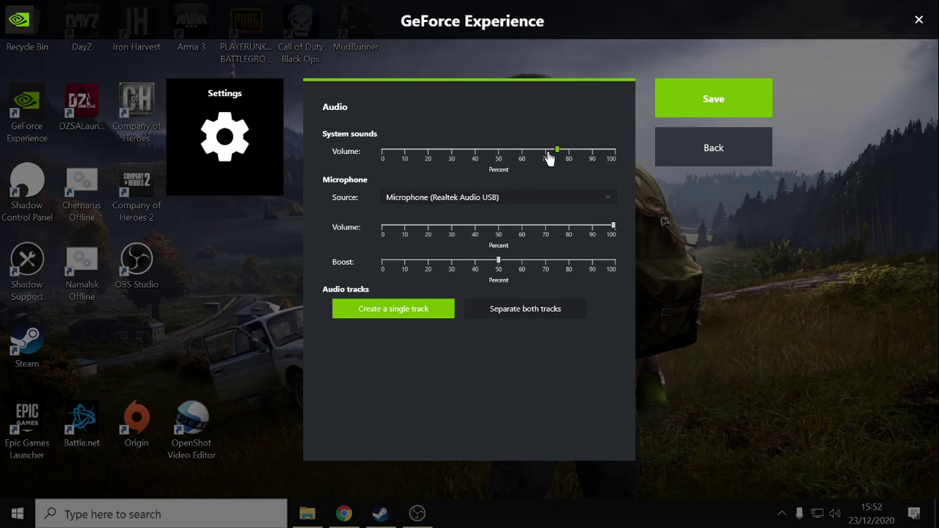
Step: Save the audio settings, dismiss the Record options and close the overlay with Alt+Z
{"action": "left_click", "coordinate": [731, 93]}
{"action": "left_click", "coordinate": [473, 139]}
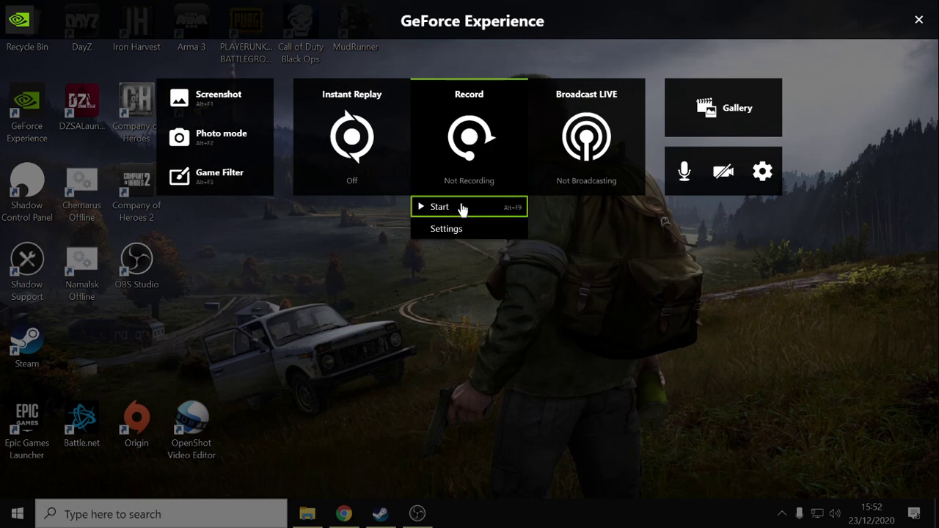
{"action": "left_click", "coordinate": [480, 279]}
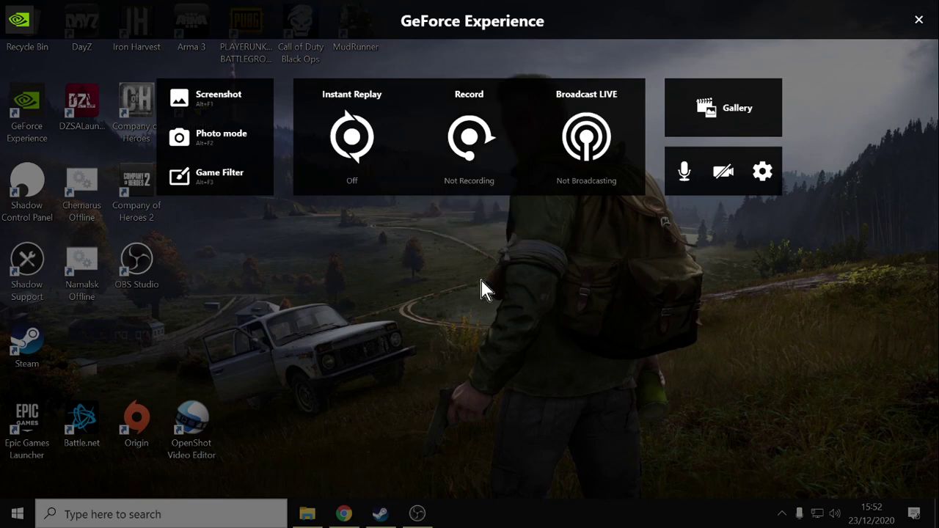
{"action": "key", "text": "alt+z"}
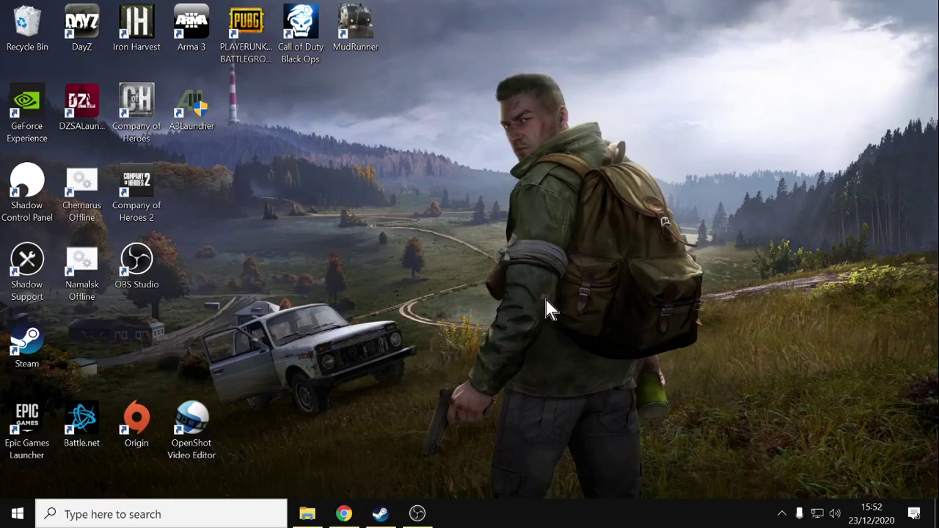
Step: Open the Videos folder under This PC in File Explorer, then bring Chrome forward
{"action": "left_click", "coordinate": [314, 519]}
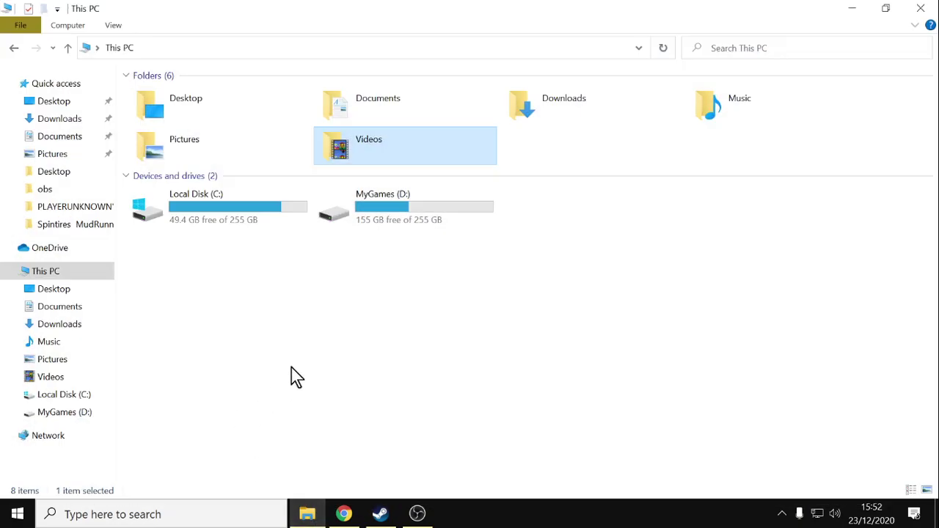
{"action": "double_click", "coordinate": [365, 135]}
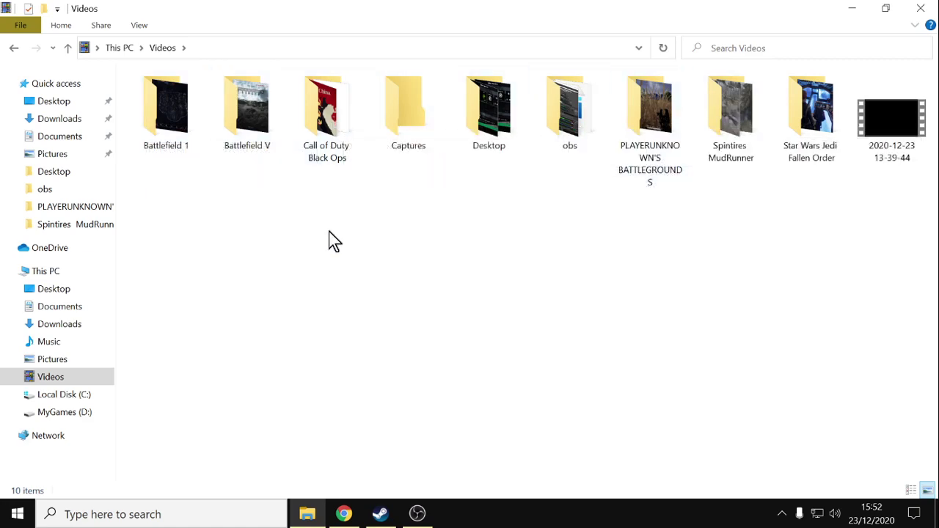
{"action": "left_click", "coordinate": [344, 513]}
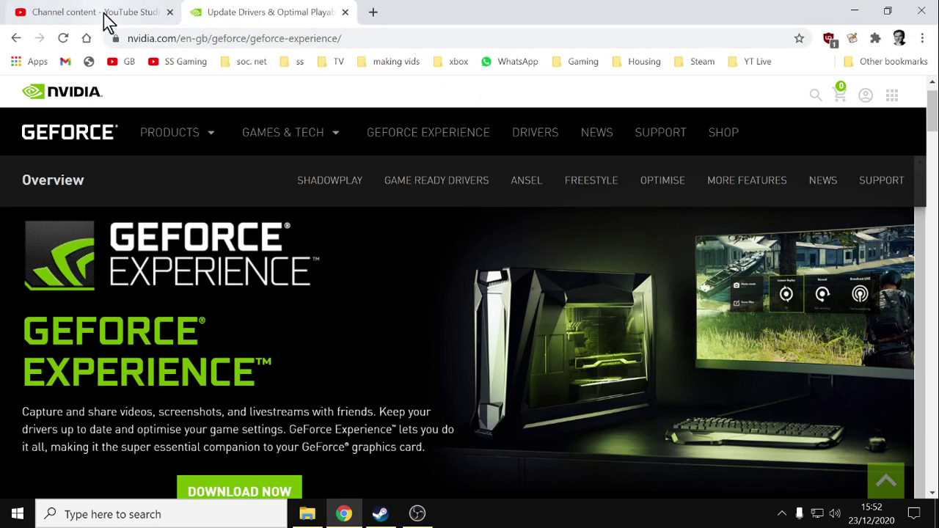
Step: View YouTube Studio's Channel content page and CREATE options, then return to File Explorer
{"action": "left_click", "coordinate": [105, 13]}
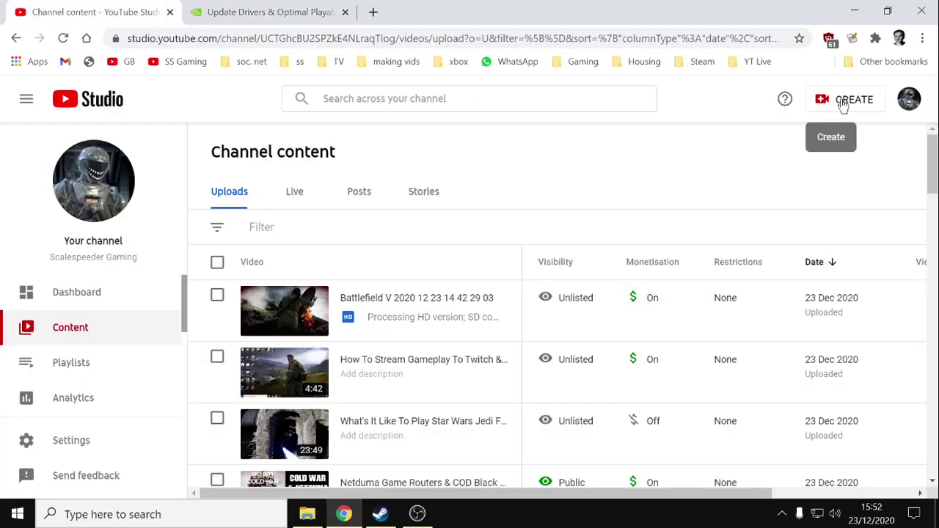
{"action": "left_click", "coordinate": [844, 103]}
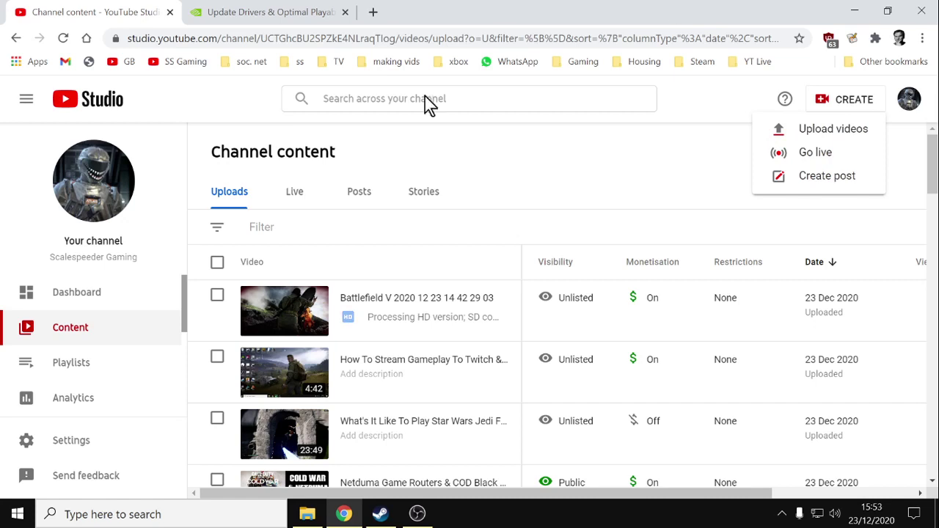
{"action": "left_click", "coordinate": [307, 514]}
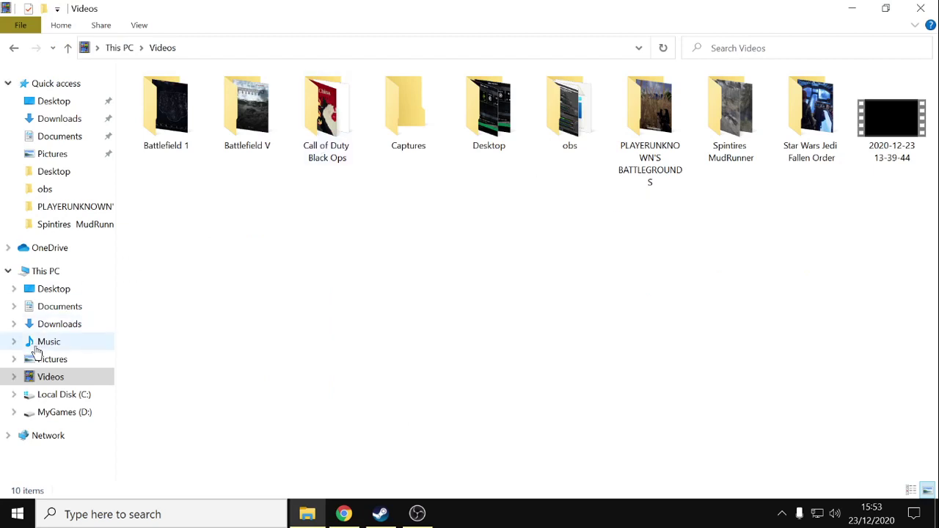
Step: Browse Local Disk (C:) and This PC, then minimize File Explorer and Chrome
{"action": "left_click", "coordinate": [57, 398]}
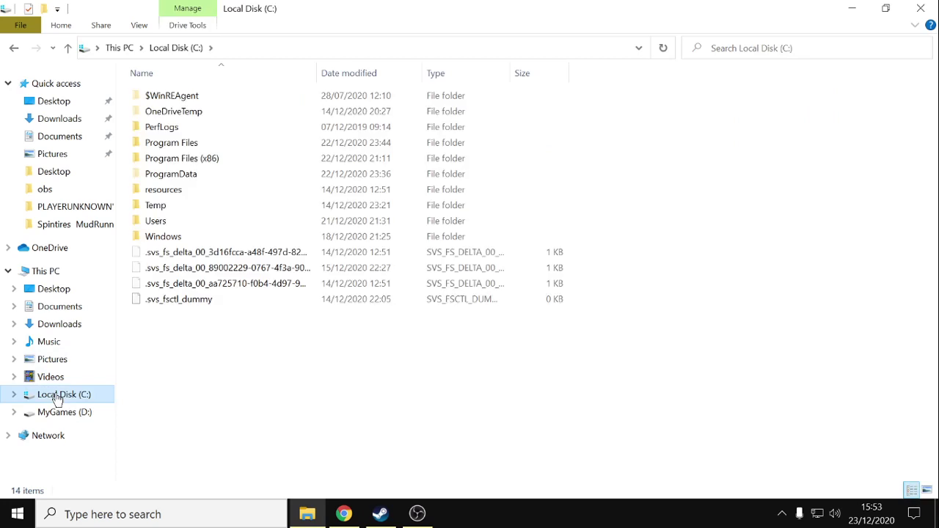
{"action": "left_click", "coordinate": [56, 274]}
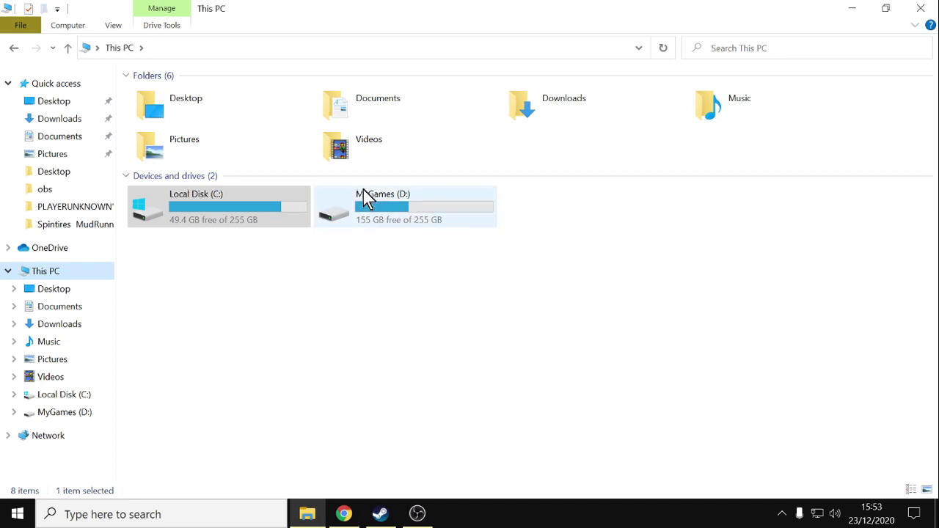
{"action": "left_click", "coordinate": [864, 8]}
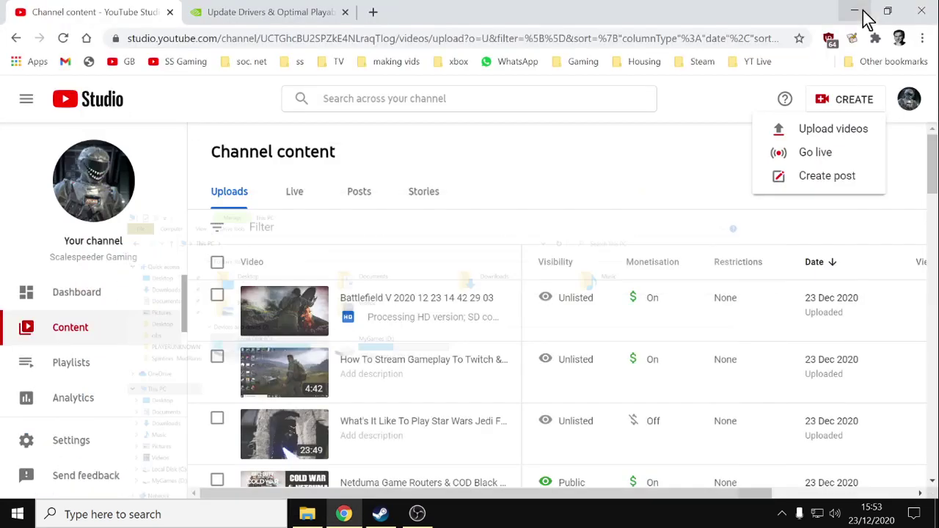
{"action": "left_click", "coordinate": [854, 10]}
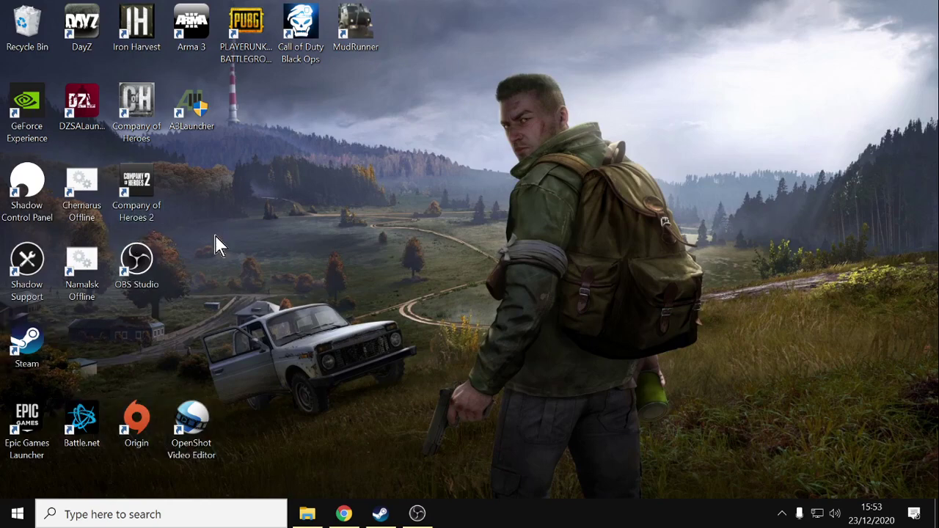
Step: Open Videos > Star Wars Jedi Fallen Order to check the saved recording, then minimize Explorer
{"action": "left_click", "coordinate": [307, 514]}
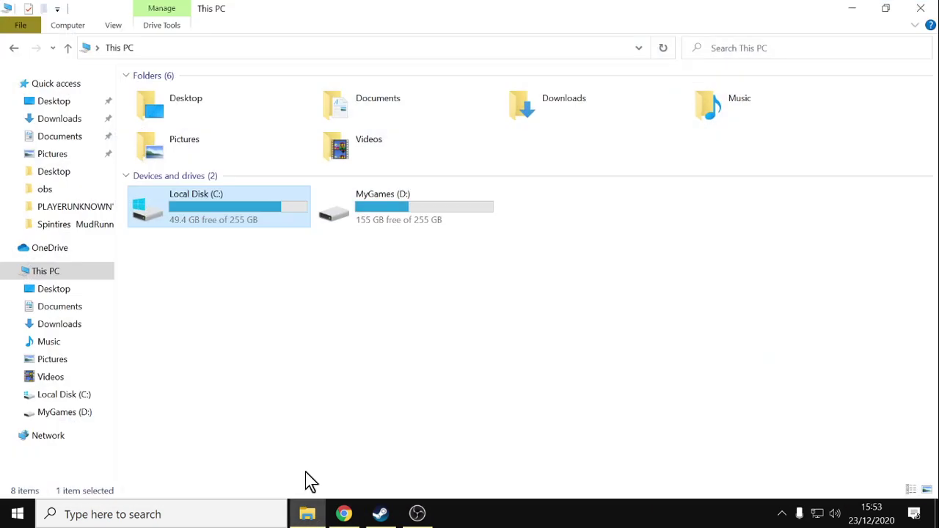
{"action": "double_click", "coordinate": [362, 143]}
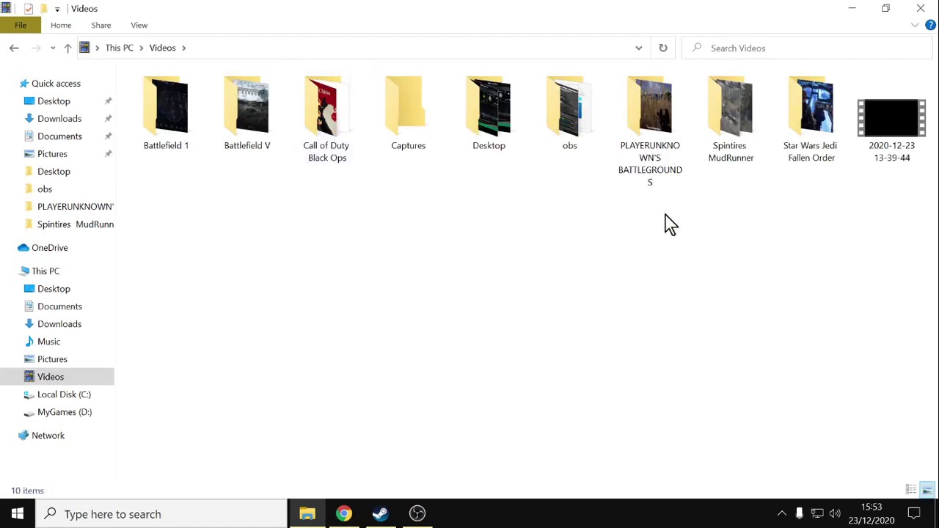
{"action": "double_click", "coordinate": [822, 105]}
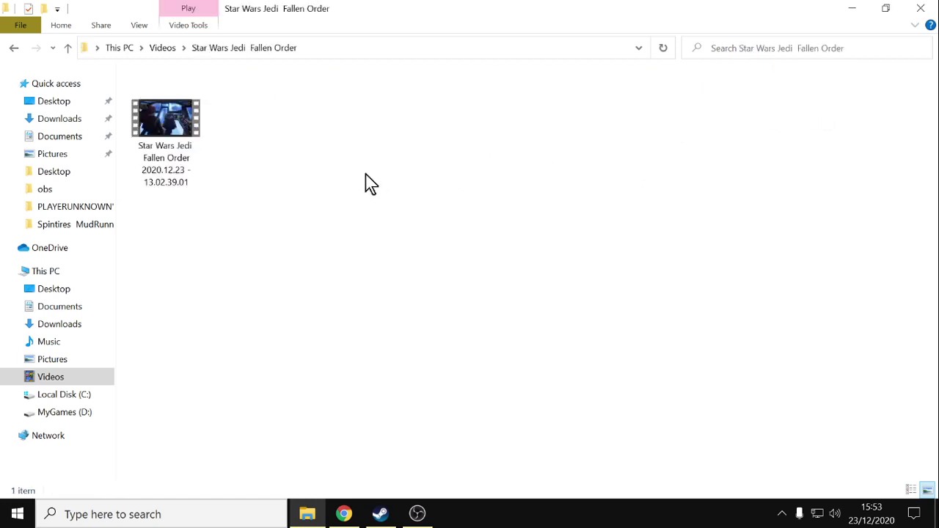
{"action": "mouse_move", "coordinate": [167, 138]}
{"action": "left_click", "coordinate": [853, 9]}
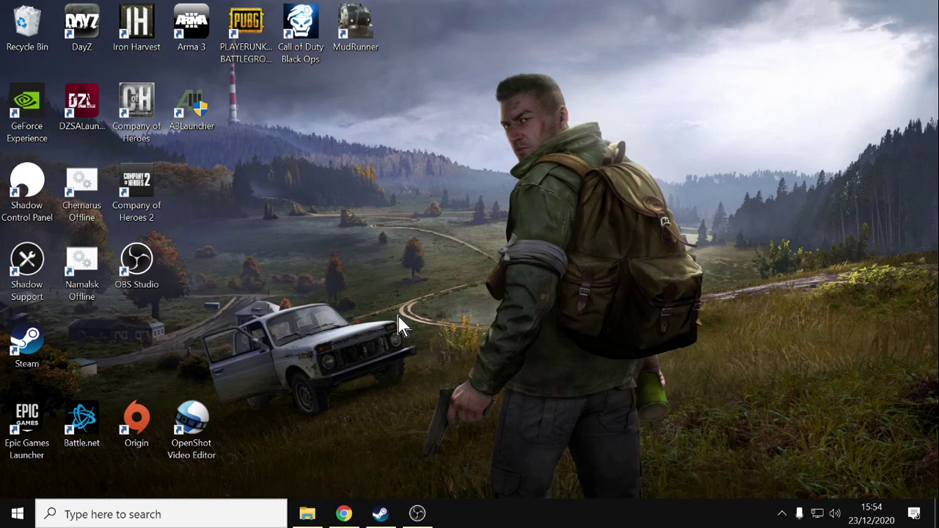
{"action": "key", "text": "alt+z"}
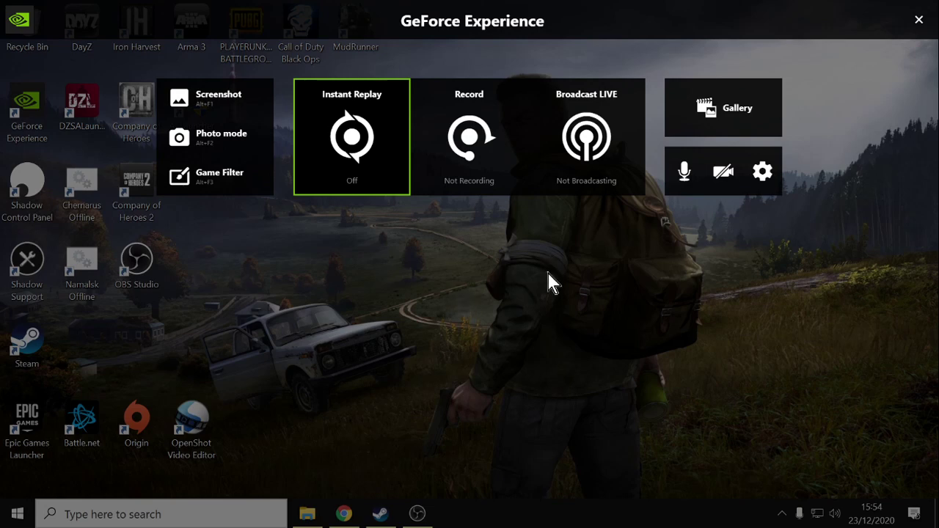
{"action": "left_click", "coordinate": [920, 20]}
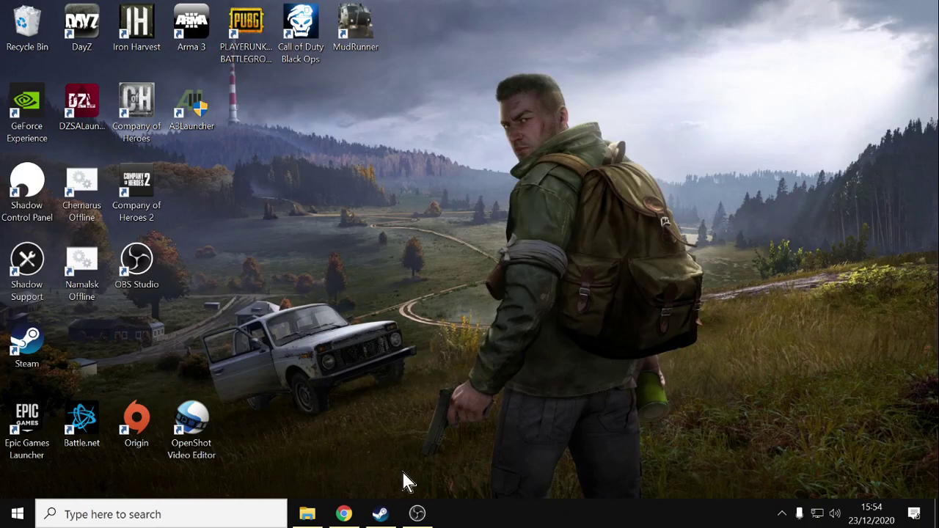